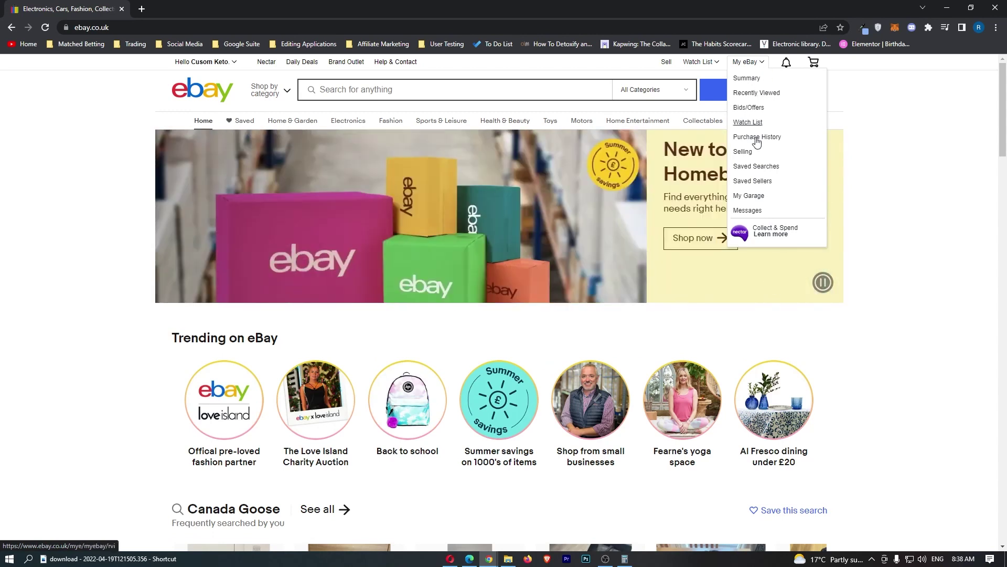
{"action": "left_click", "coordinate": [748, 107]}
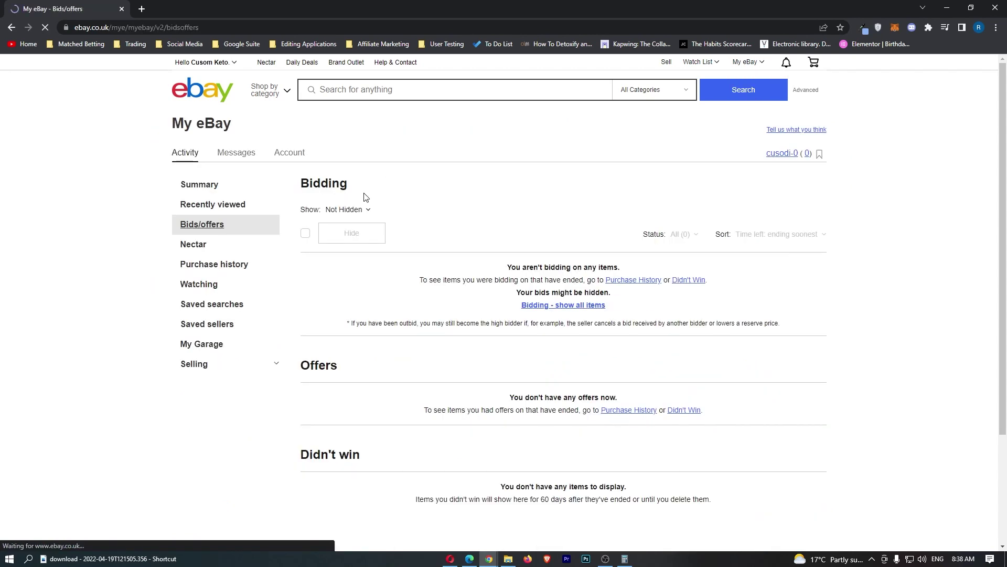
{"action": "left_click_drag", "start_coordinate": [305, 180], "coordinate": [369, 189]}
{"action": "left_click", "coordinate": [399, 181]}
{"action": "scroll", "coordinate": [399, 180], "scroll_direction": "down", "scroll_amount": 3}
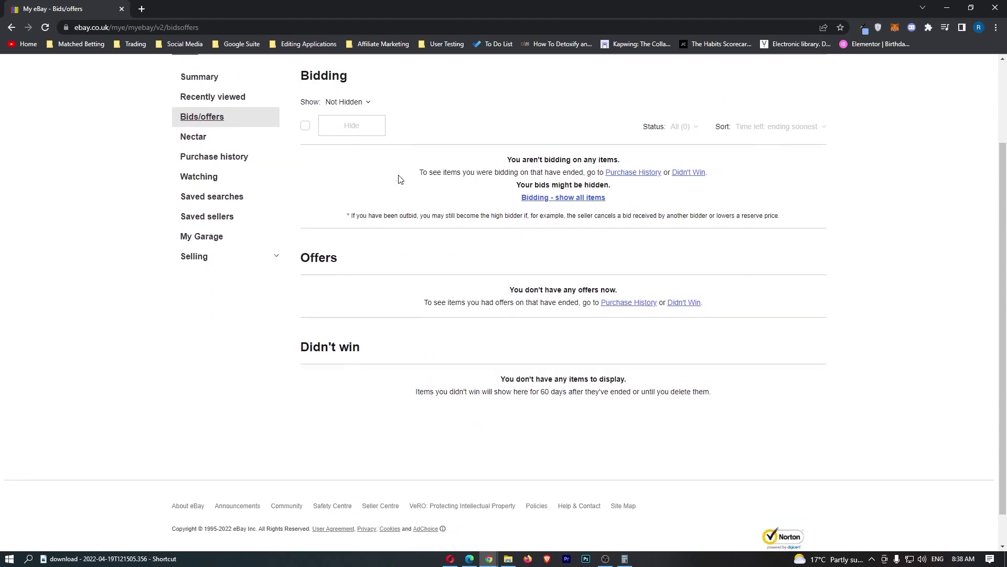
{"action": "scroll", "coordinate": [399, 180], "scroll_direction": "up", "scroll_amount": 2}
{"action": "left_click_drag", "start_coordinate": [299, 142], "coordinate": [351, 325]}
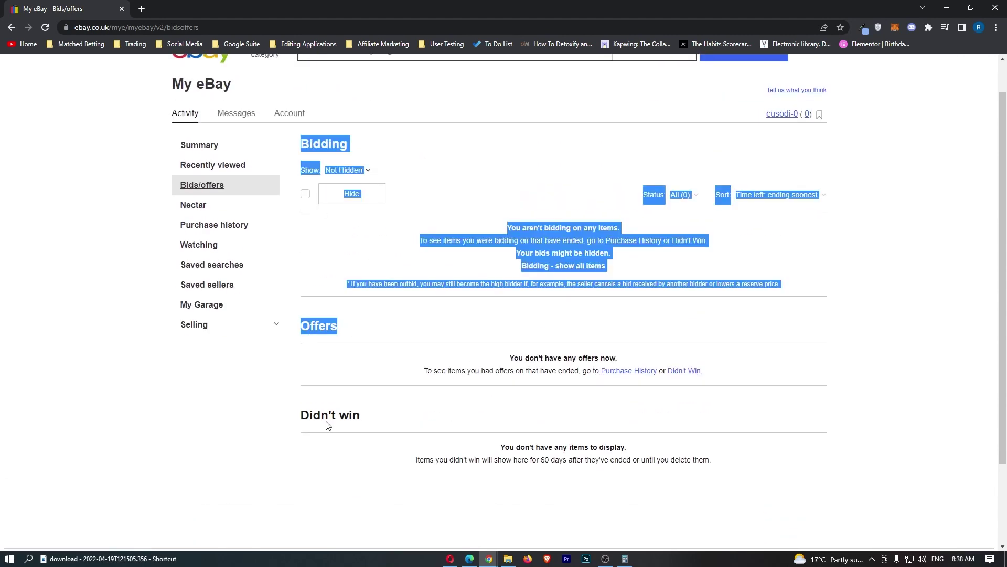
{"action": "left_click", "coordinate": [328, 425]}
{"action": "left_click_drag", "start_coordinate": [362, 420], "coordinate": [284, 420]}
{"action": "left_click", "coordinate": [367, 410]}
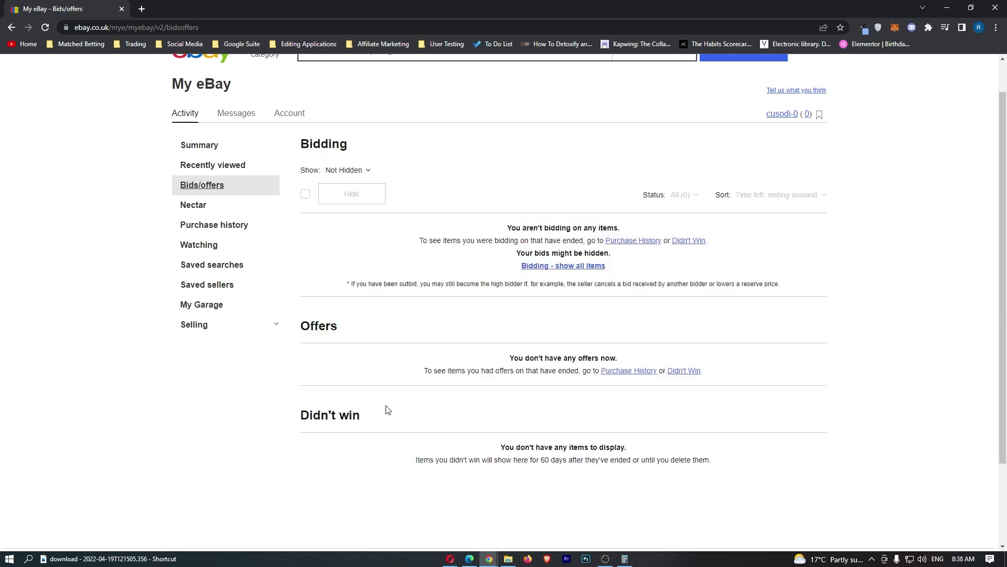